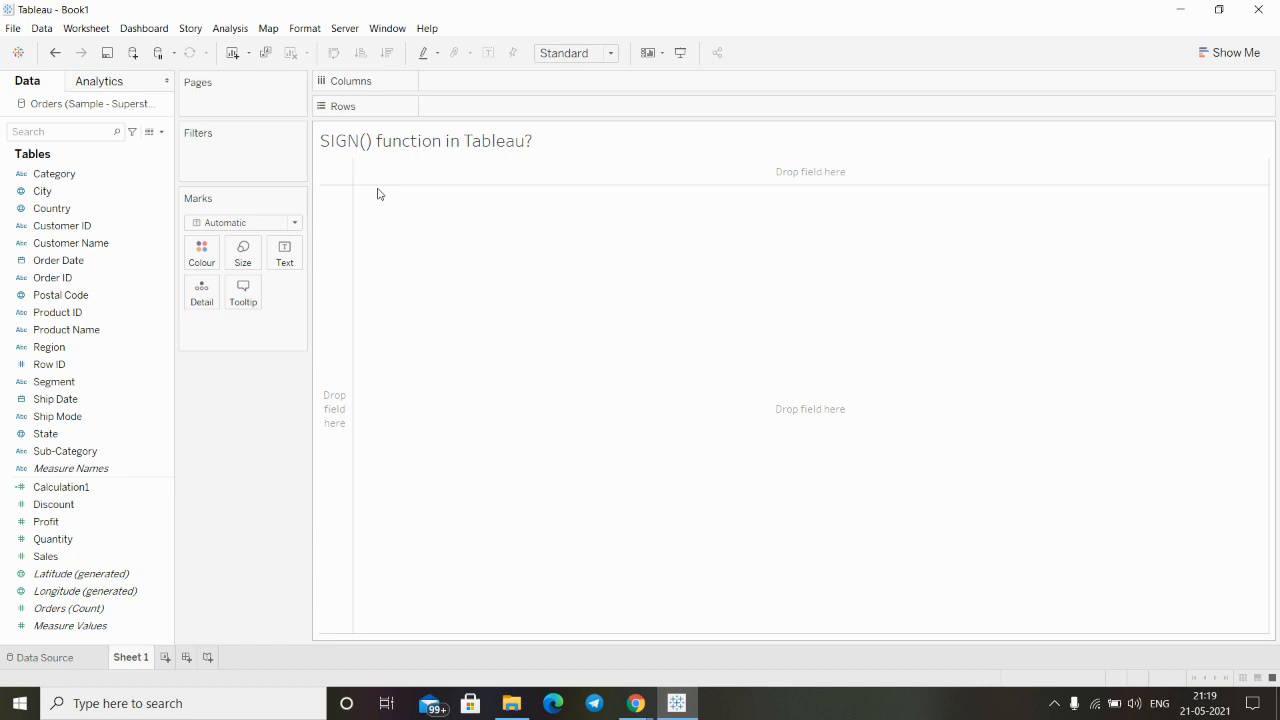
Create a calculated field named SIGN with the formula SIGN(-456)
{"action": "left_click", "coordinate": [162, 137]}
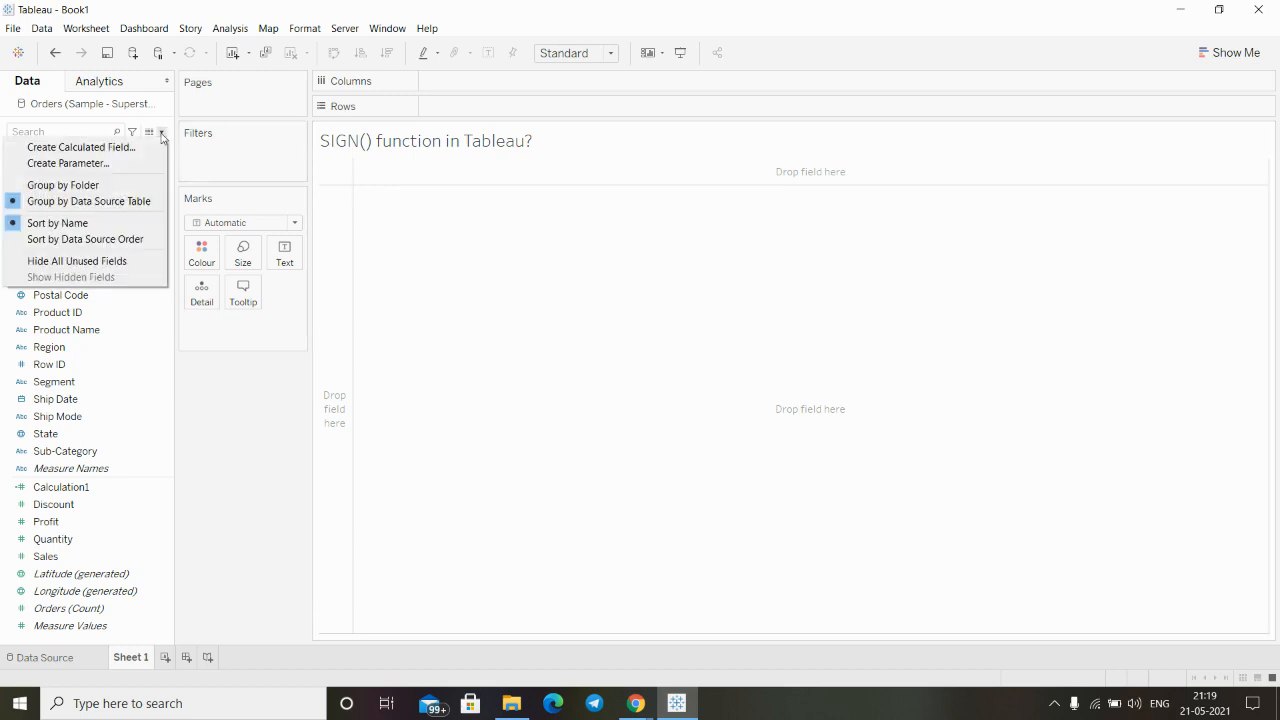
{"action": "left_click", "coordinate": [48, 150]}
{"action": "key", "text": "BackSpace"}
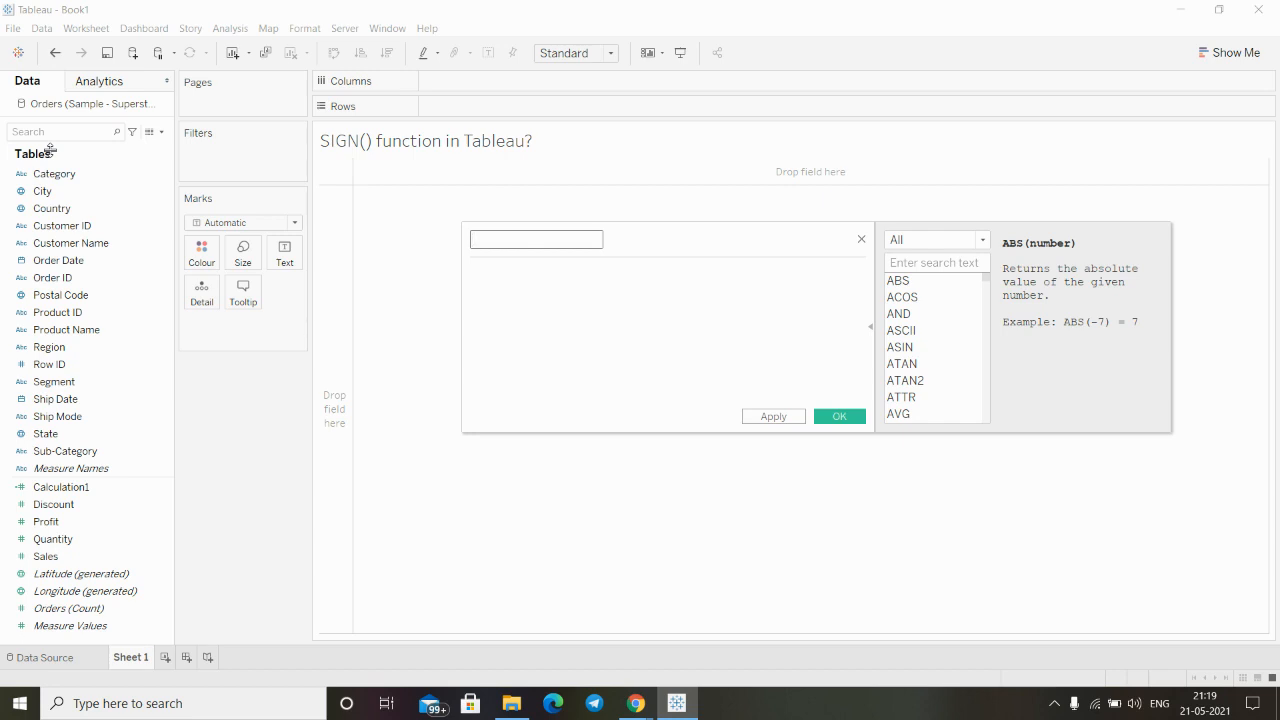
{"action": "type", "text": "SIGN"}
{"action": "left_click", "coordinate": [517, 288]}
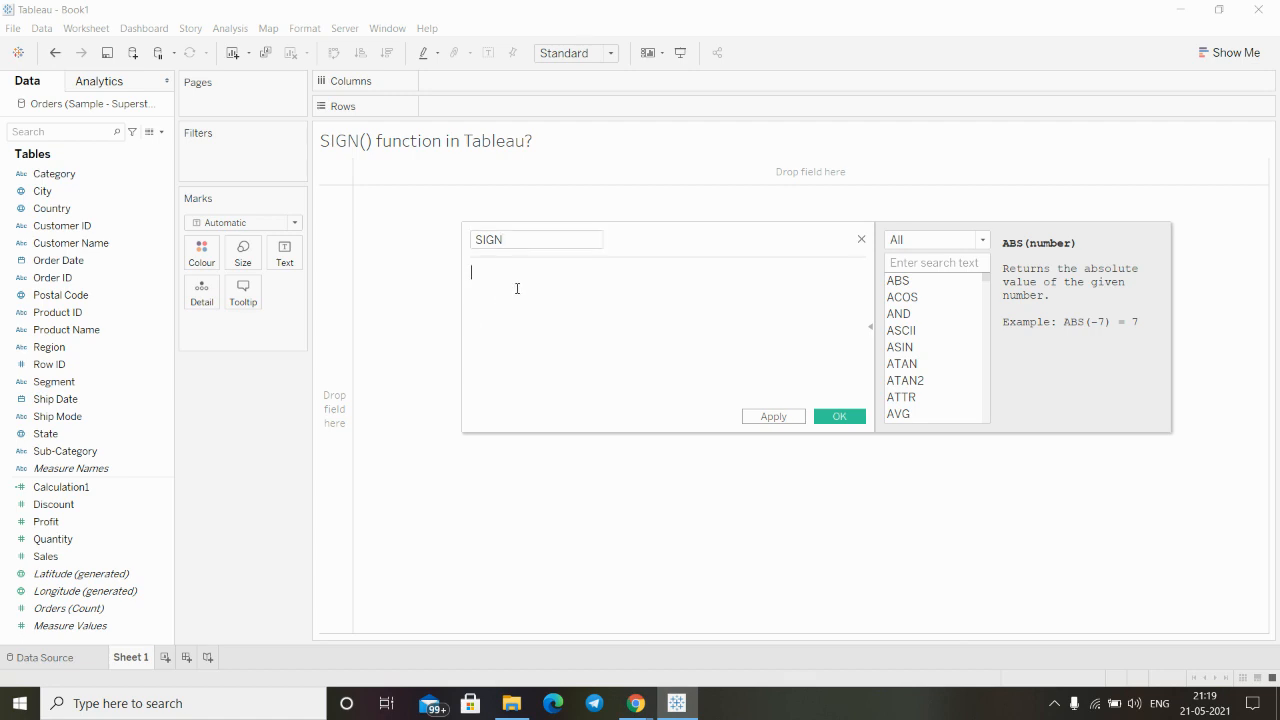
{"action": "type", "text": "SIG"}
{"action": "key", "text": "Return"}
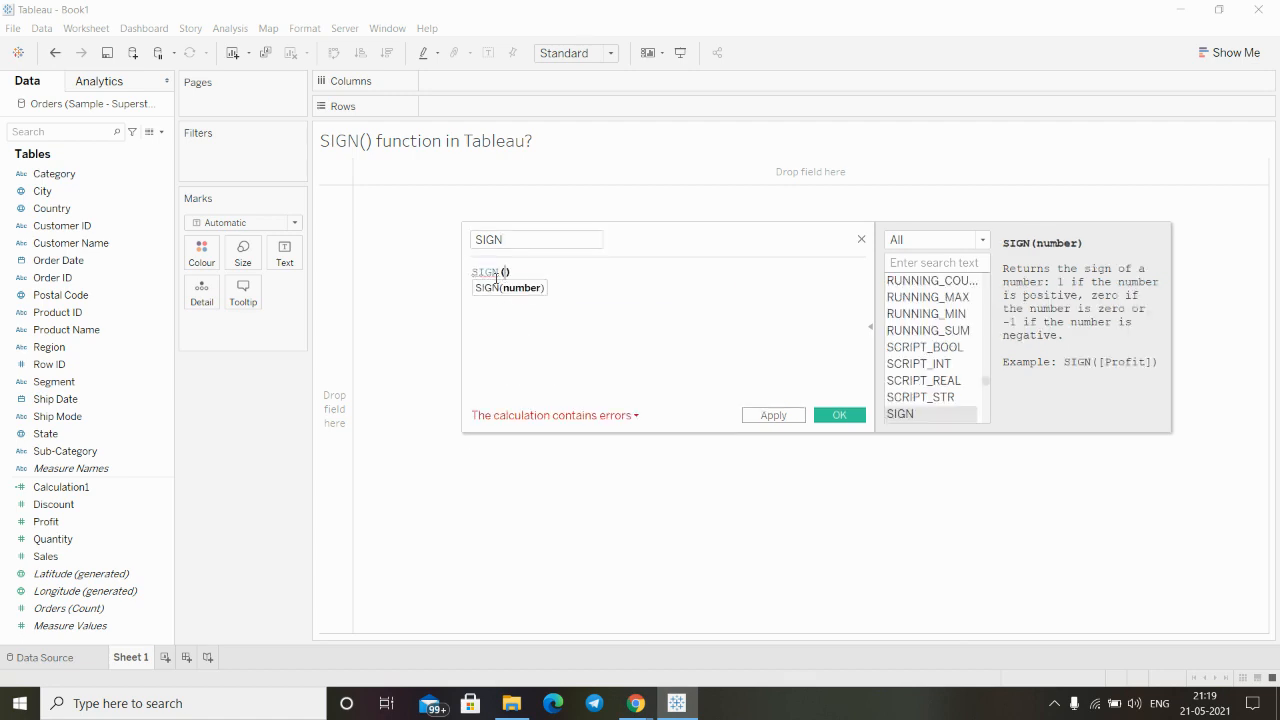
{"action": "mouse_move", "coordinate": [496, 279]}
{"action": "type", "text": "-"}
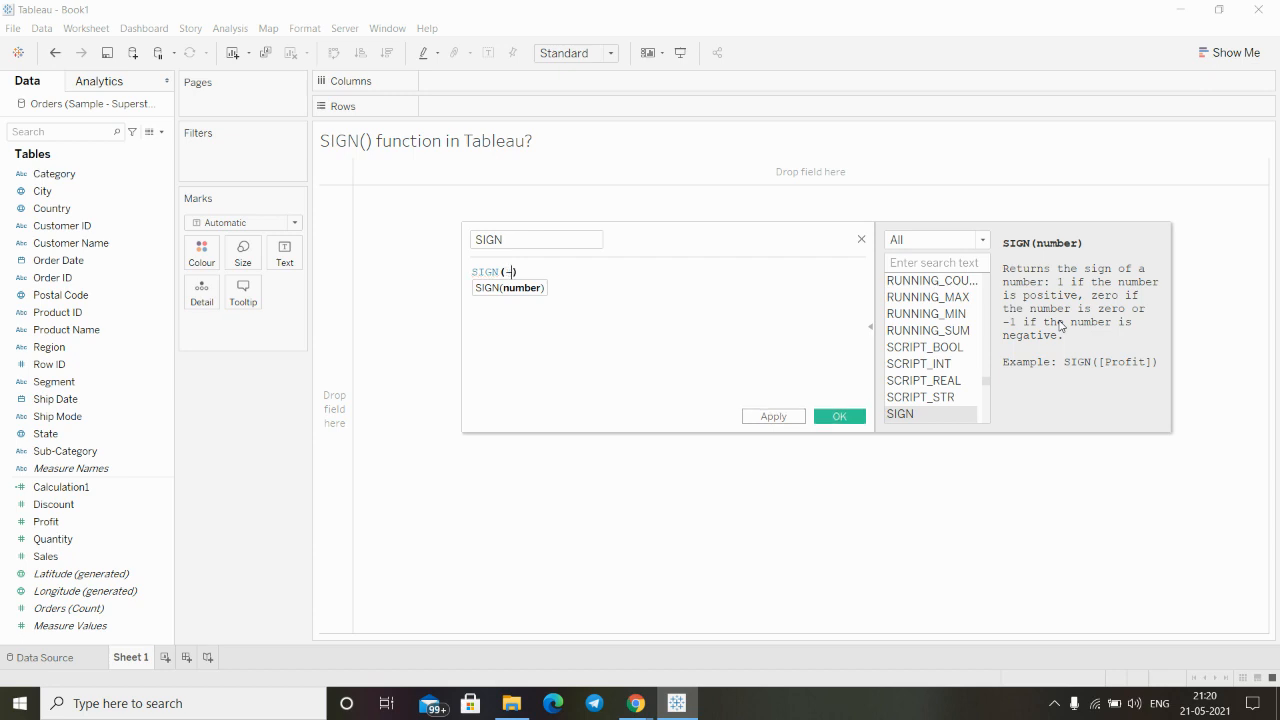
{"action": "type", "text": "456"}
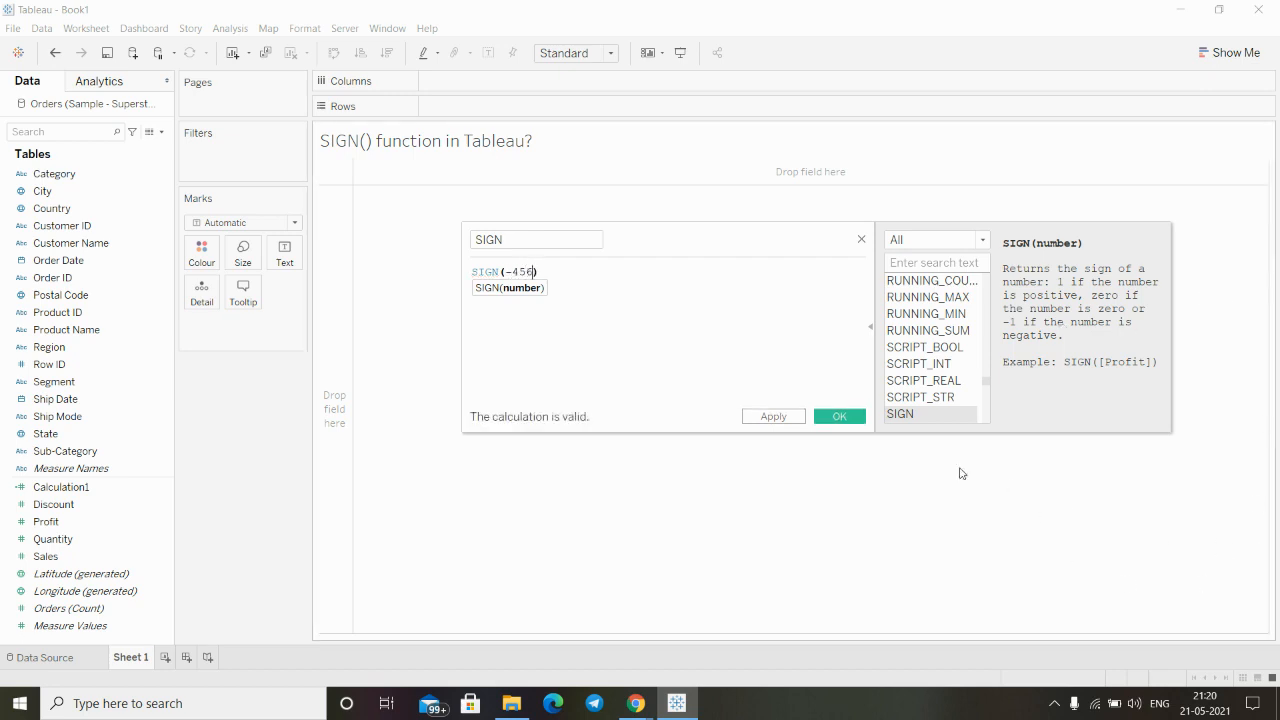
{"action": "left_click", "coordinate": [776, 418]}
{"action": "left_click", "coordinate": [839, 418]}
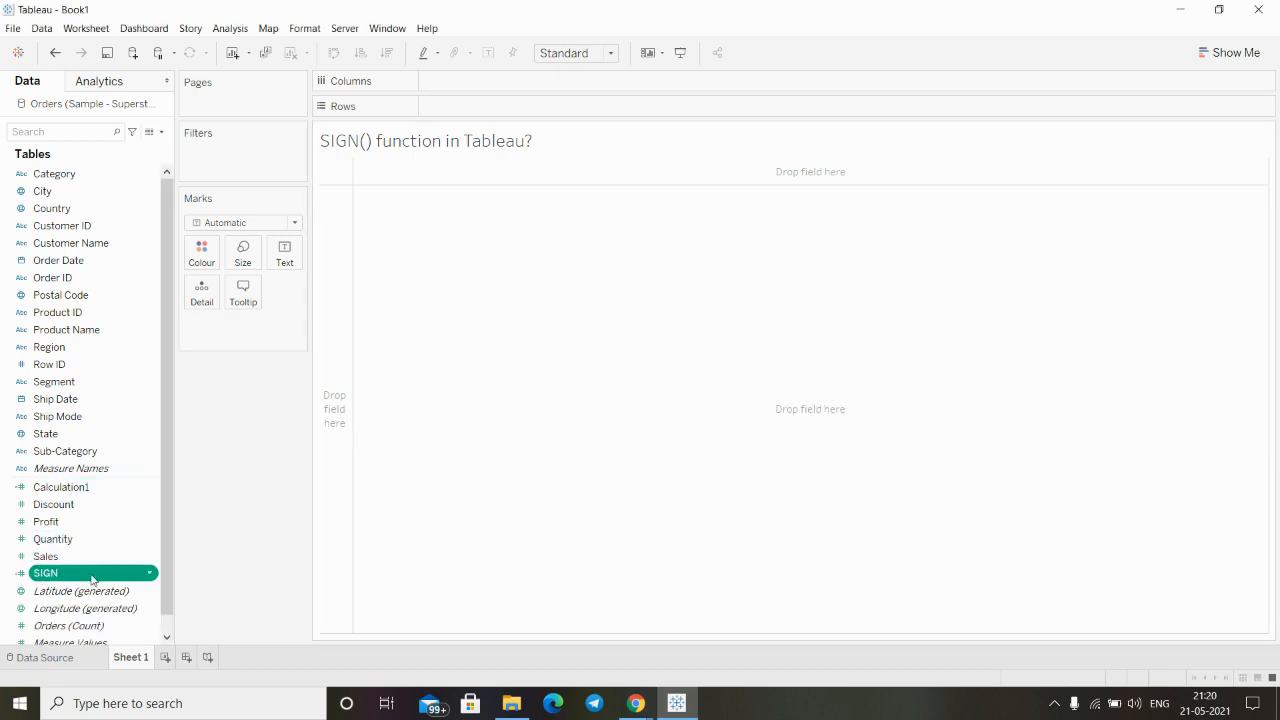
Show the SIGN field as text in the view and set its aggregation to Average
{"action": "left_click_drag", "start_coordinate": [94, 580], "coordinate": [283, 257]}
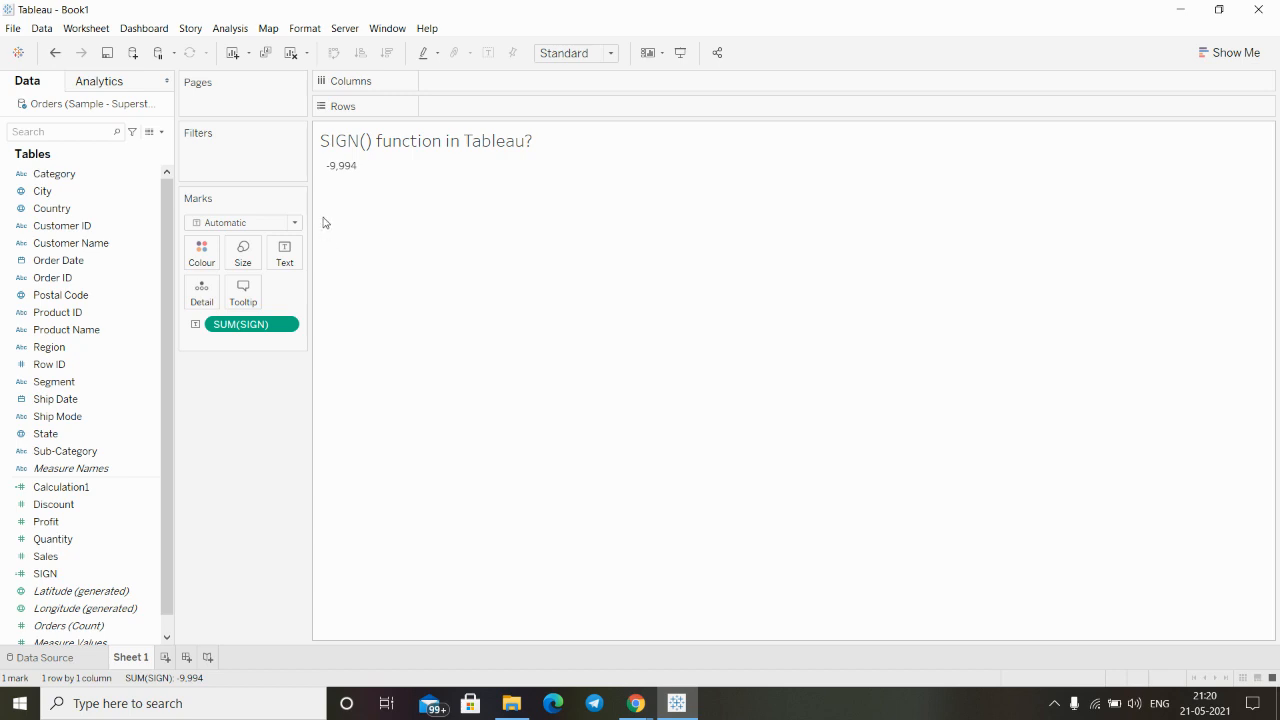
{"action": "mouse_move", "coordinate": [331, 176]}
{"action": "left_click", "coordinate": [286, 325]}
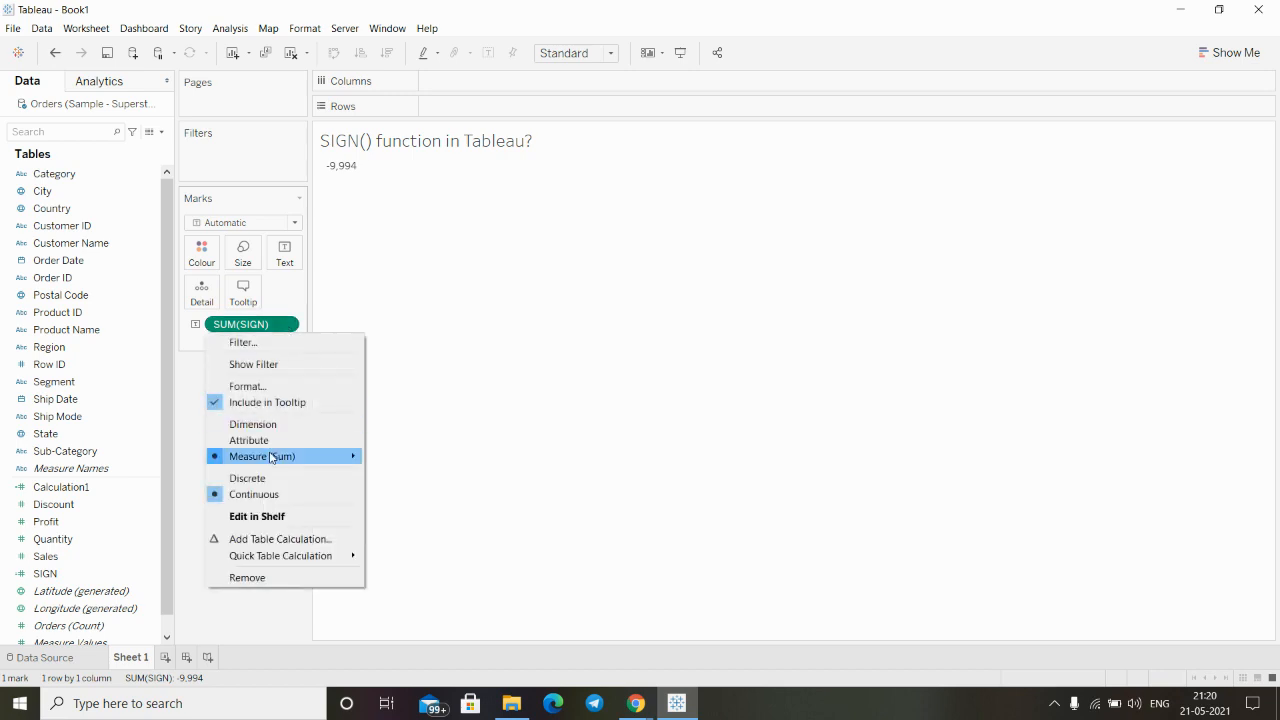
{"action": "mouse_move", "coordinate": [274, 456]}
{"action": "left_click", "coordinate": [402, 474]}
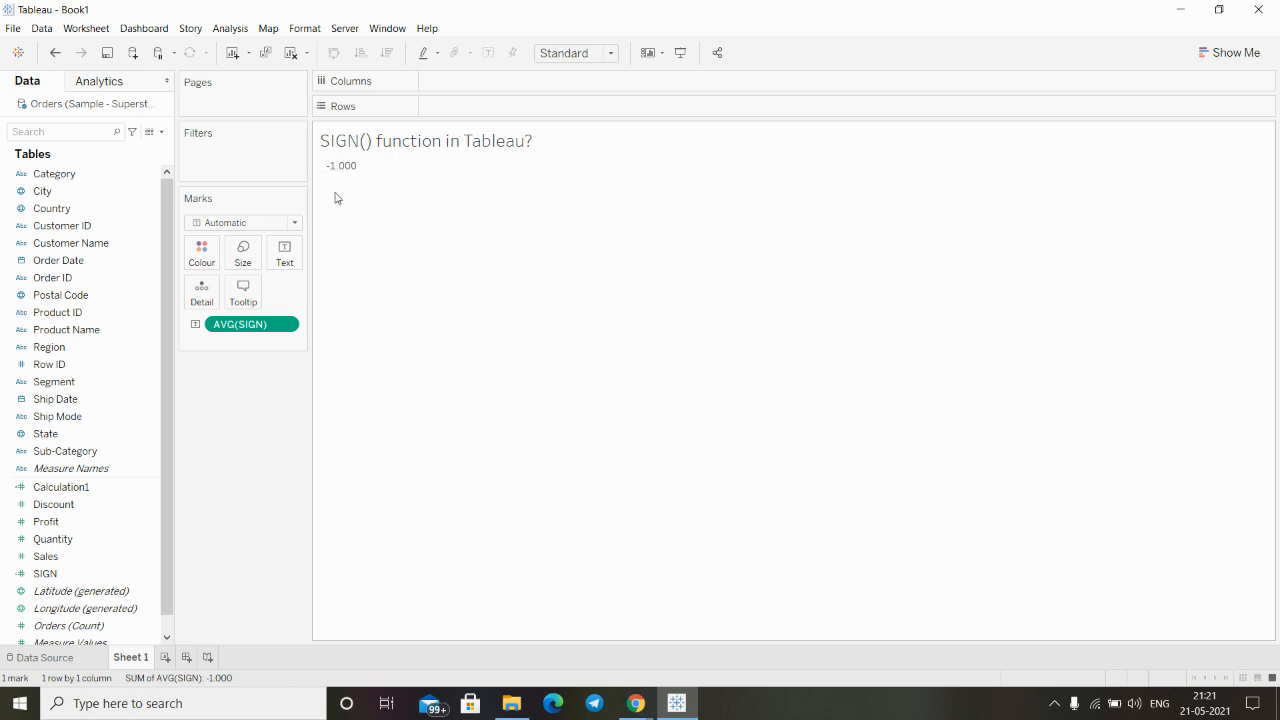
Change the formula of the SIGN calculated field to SIGN([Profit])
{"action": "left_click", "coordinate": [55, 575]}
{"action": "right_click", "coordinate": [55, 575]}
{"action": "left_click", "coordinate": [158, 310]}
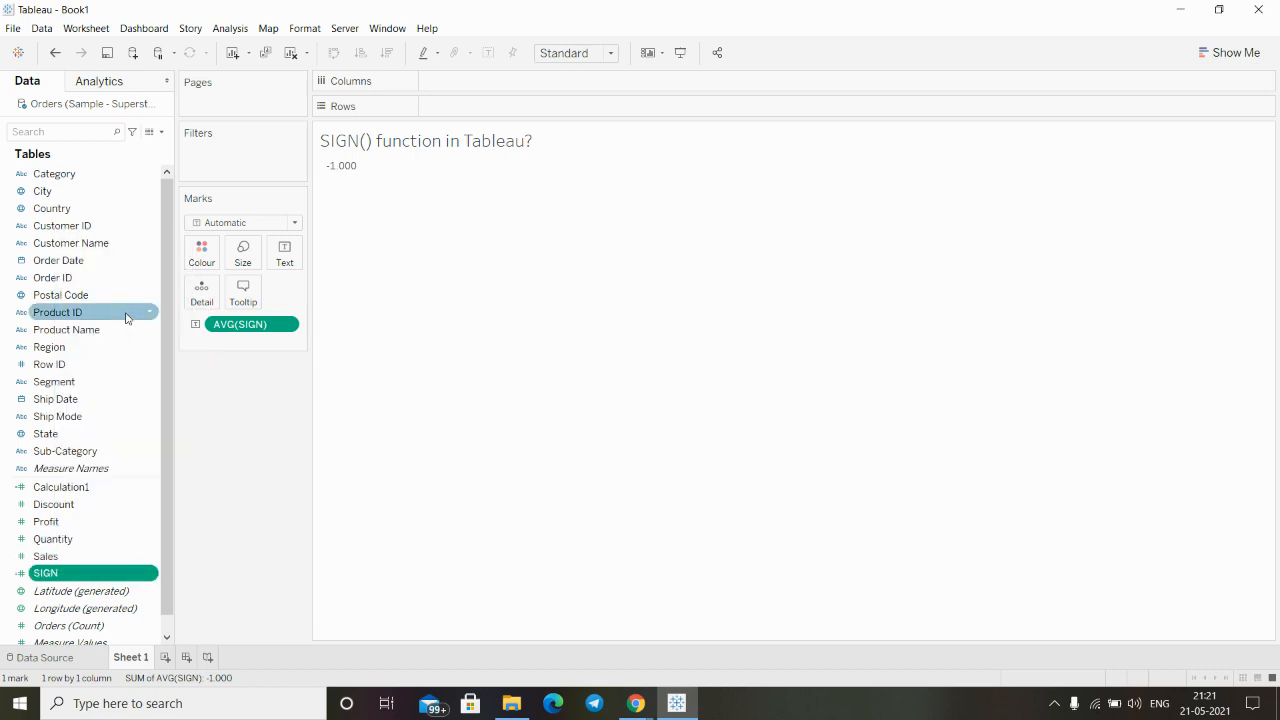
{"action": "left_click", "coordinate": [534, 273]}
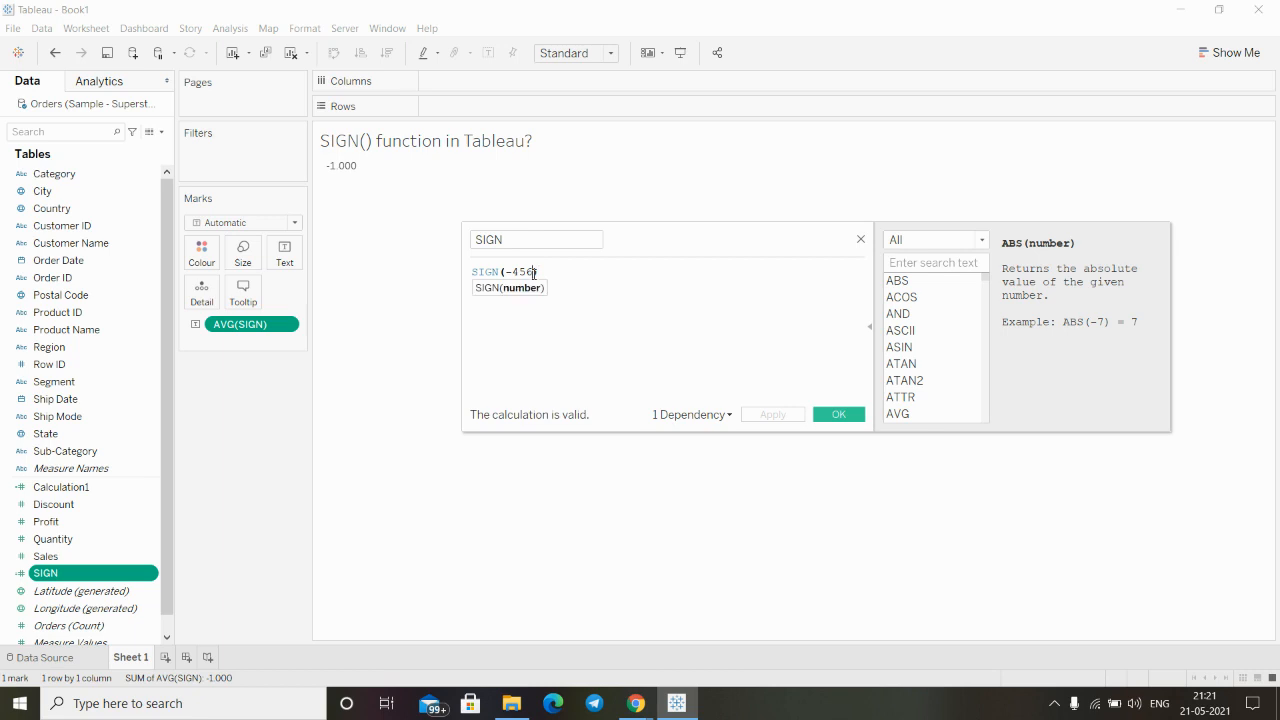
{"action": "key", "text": "BackSpace"}
{"action": "key", "text": "BackSpace"}
{"action": "key", "text": "BackSpace"}
{"action": "key", "text": "BackSpace"}
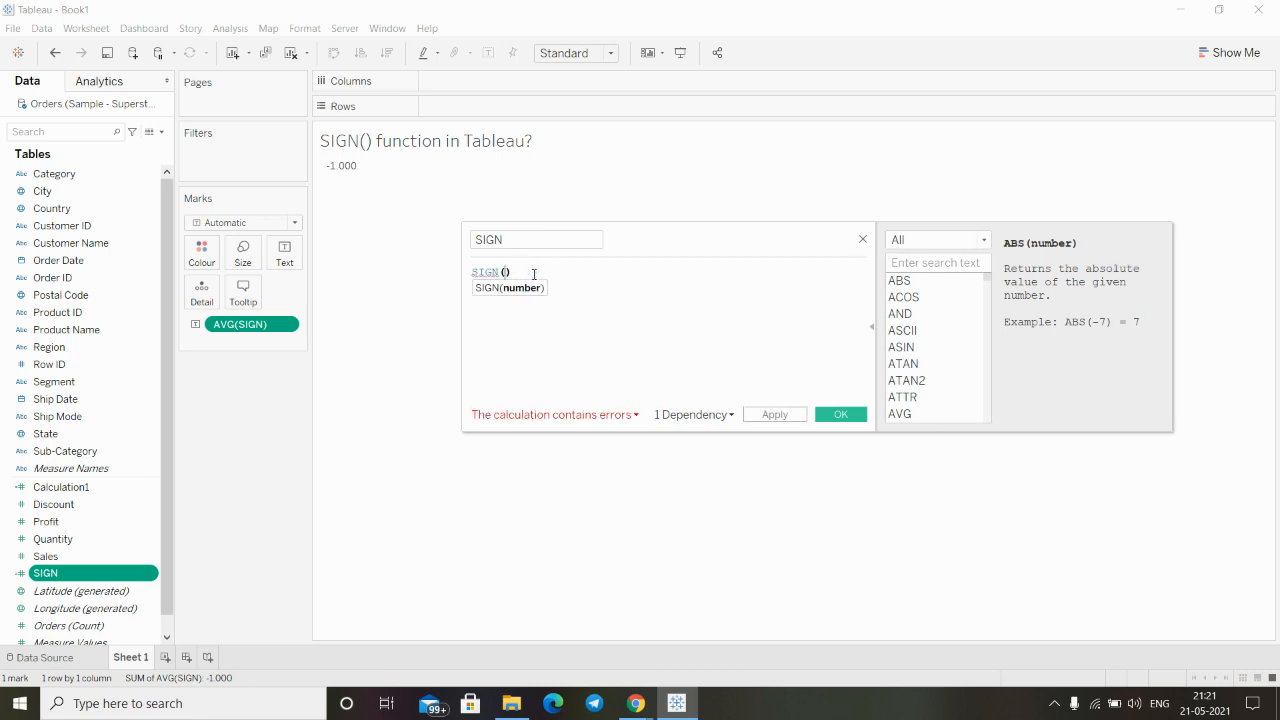
{"action": "type", "text": "po"}
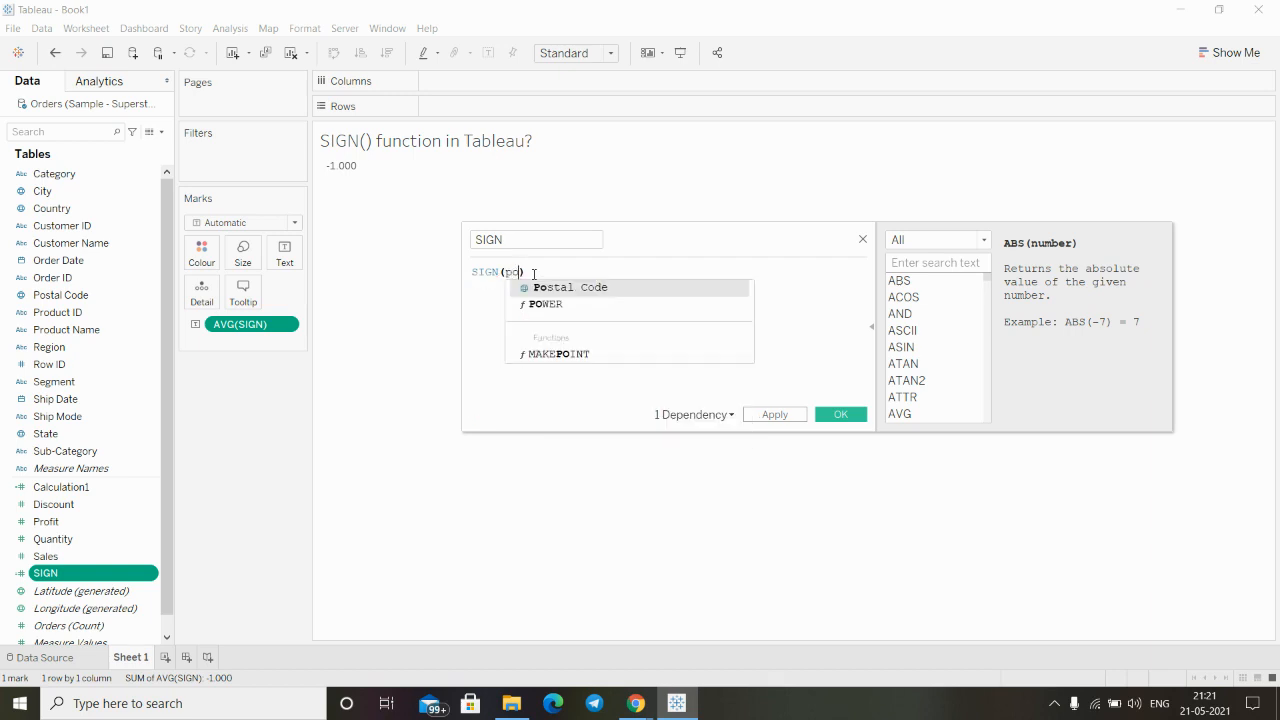
{"action": "key", "text": "BackSpace"}
{"action": "type", "text": "r"}
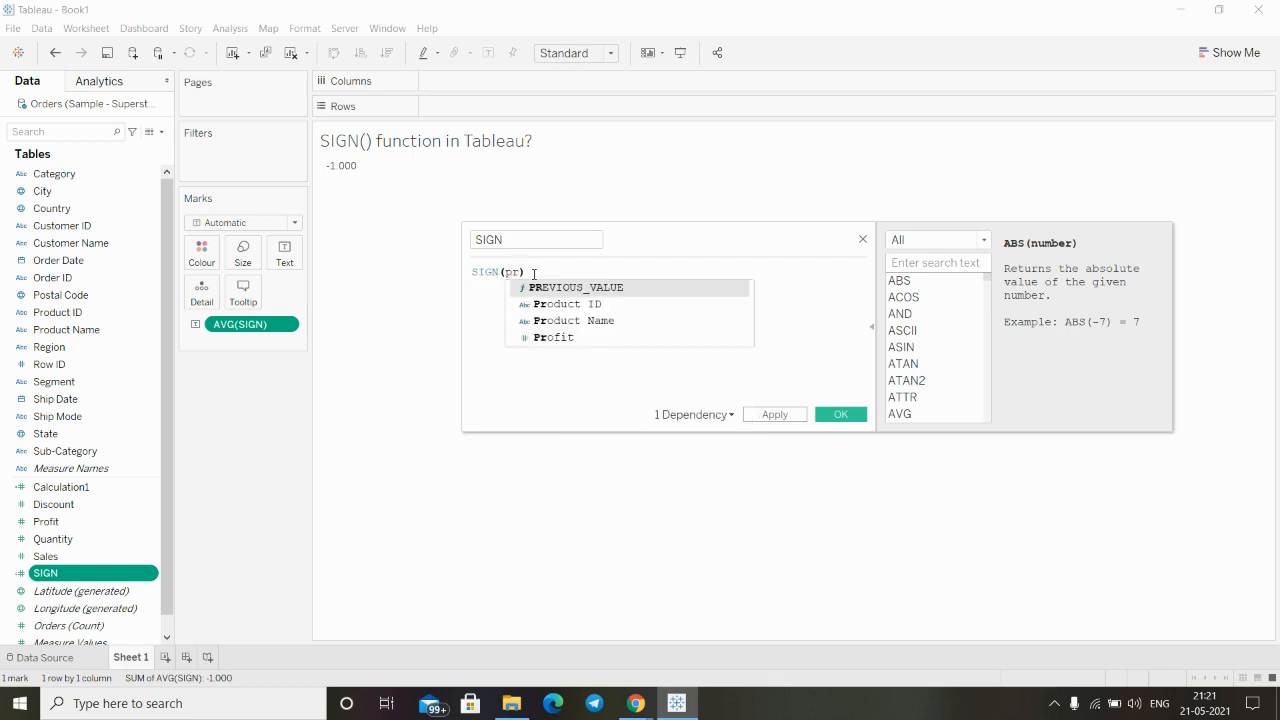
{"action": "type", "text": "o"}
{"action": "key", "text": "Down"}
{"action": "key", "text": "Down"}
{"action": "key", "text": "Return"}
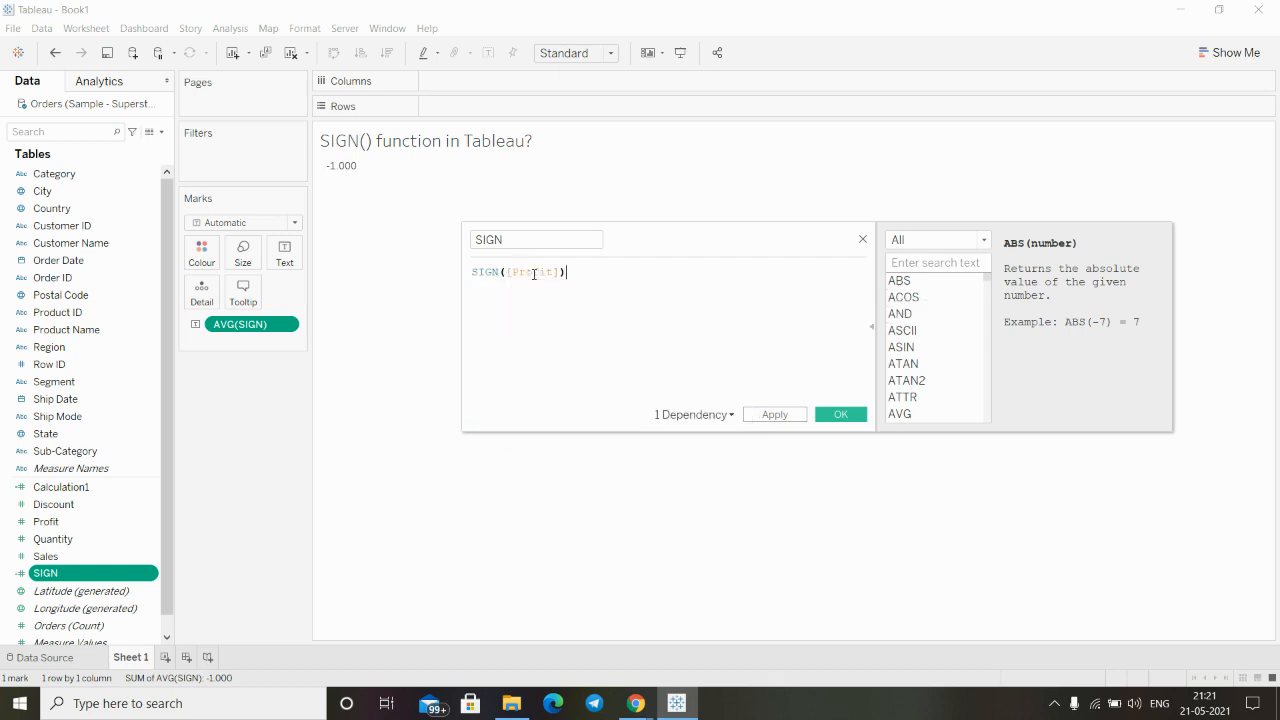
{"action": "left_click", "coordinate": [781, 418]}
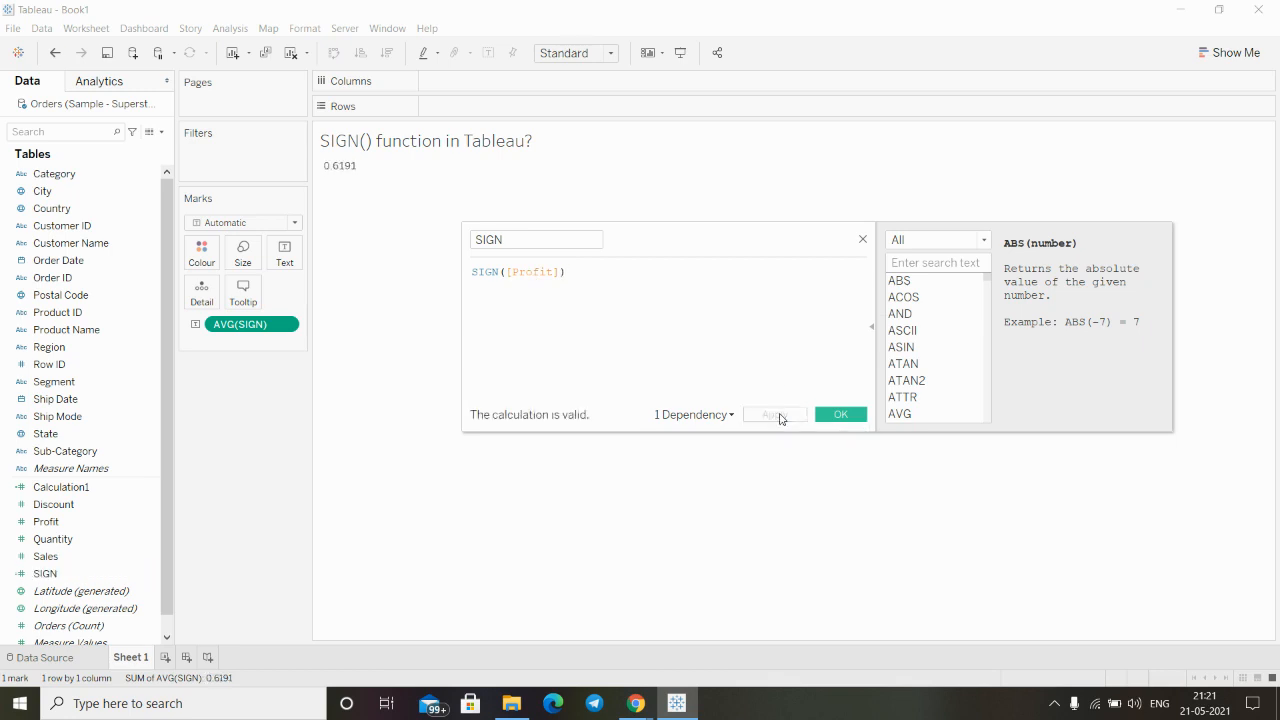
{"action": "left_click", "coordinate": [837, 415]}
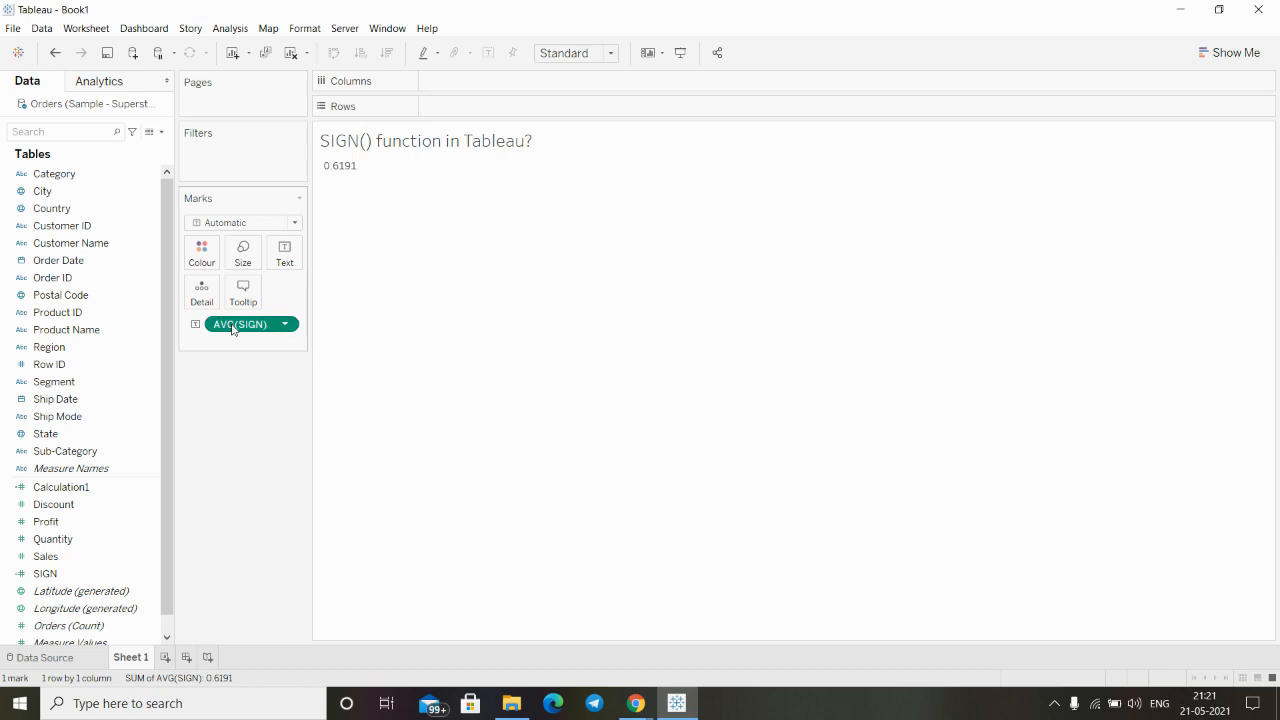
Replace the averaged SIGN mark with a text table showing SIGN for each Sub-Category row
{"action": "left_click_drag", "start_coordinate": [229, 327], "coordinate": [297, 6]}
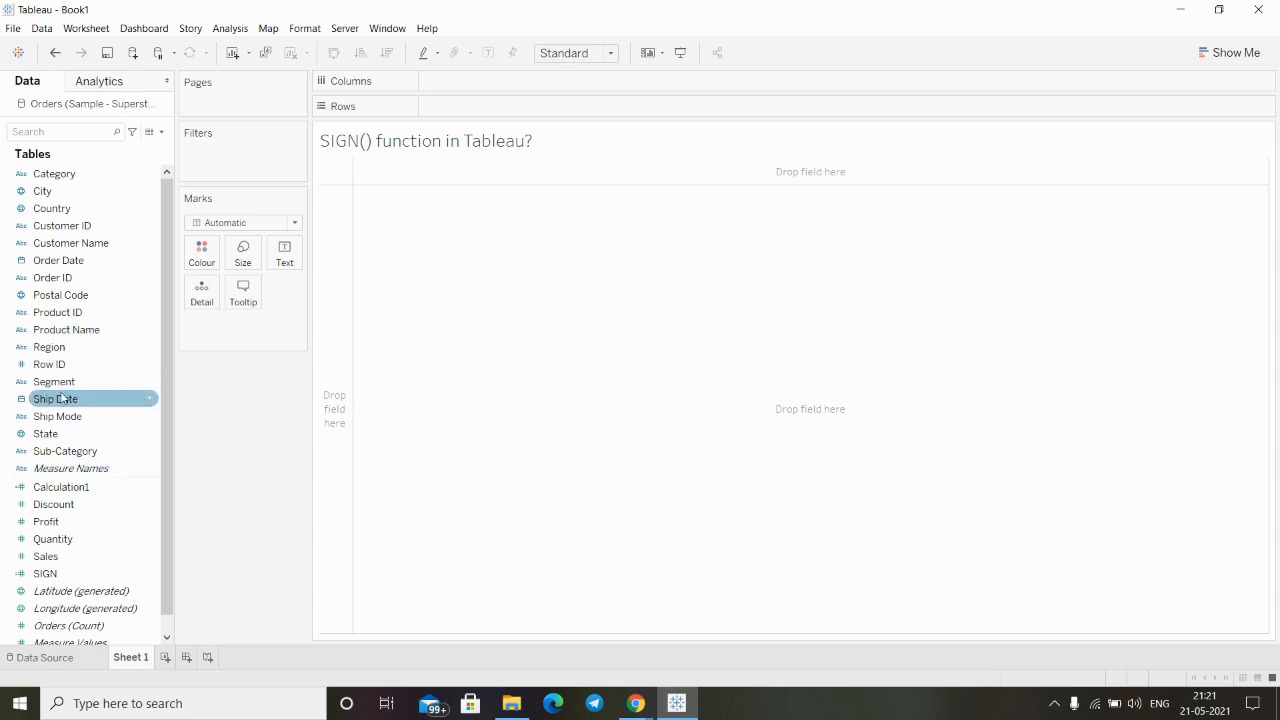
{"action": "left_click_drag", "start_coordinate": [60, 451], "coordinate": [460, 112]}
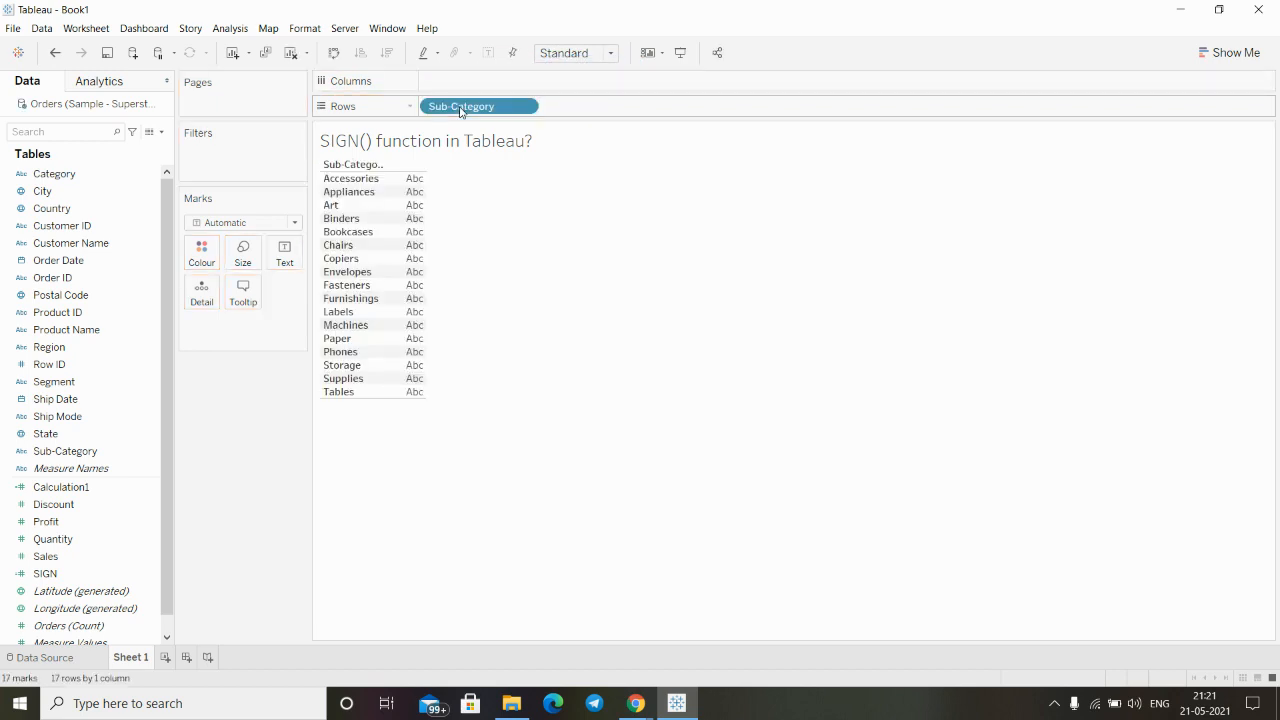
{"action": "left_click", "coordinate": [94, 573]}
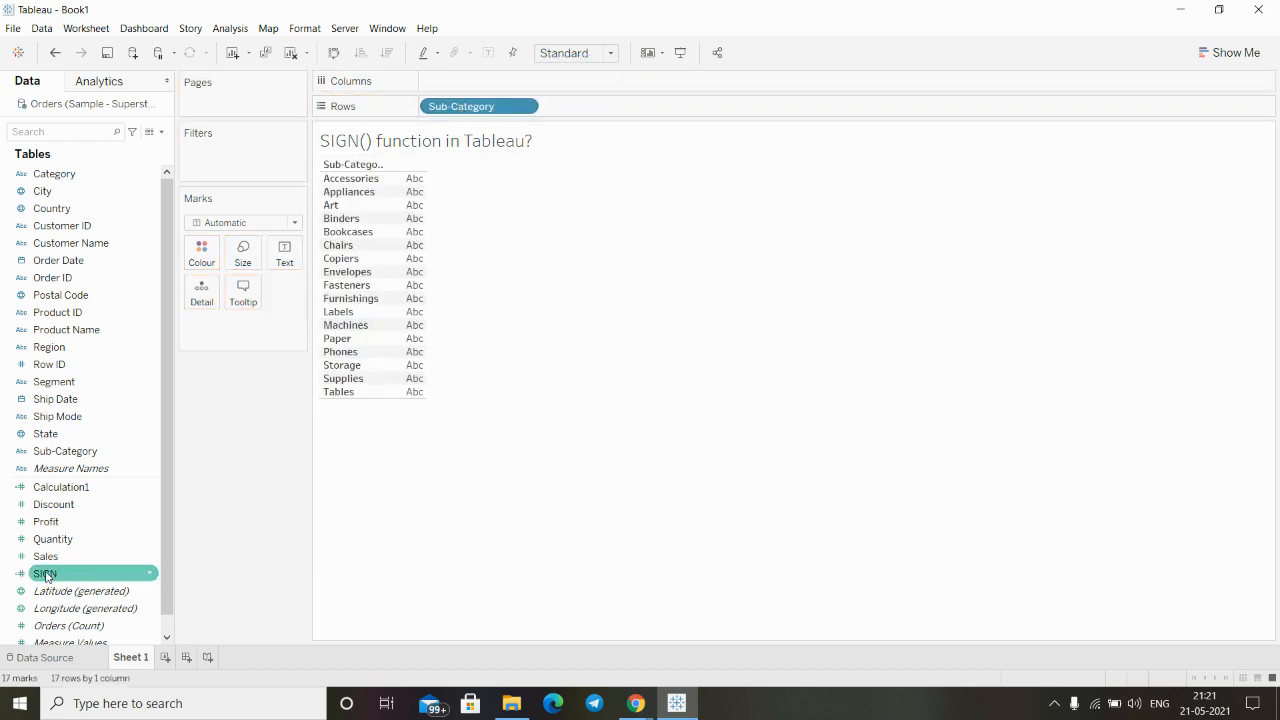
{"action": "left_click", "coordinate": [45, 574]}
{"action": "left_click_drag", "start_coordinate": [45, 575], "coordinate": [395, 208]}
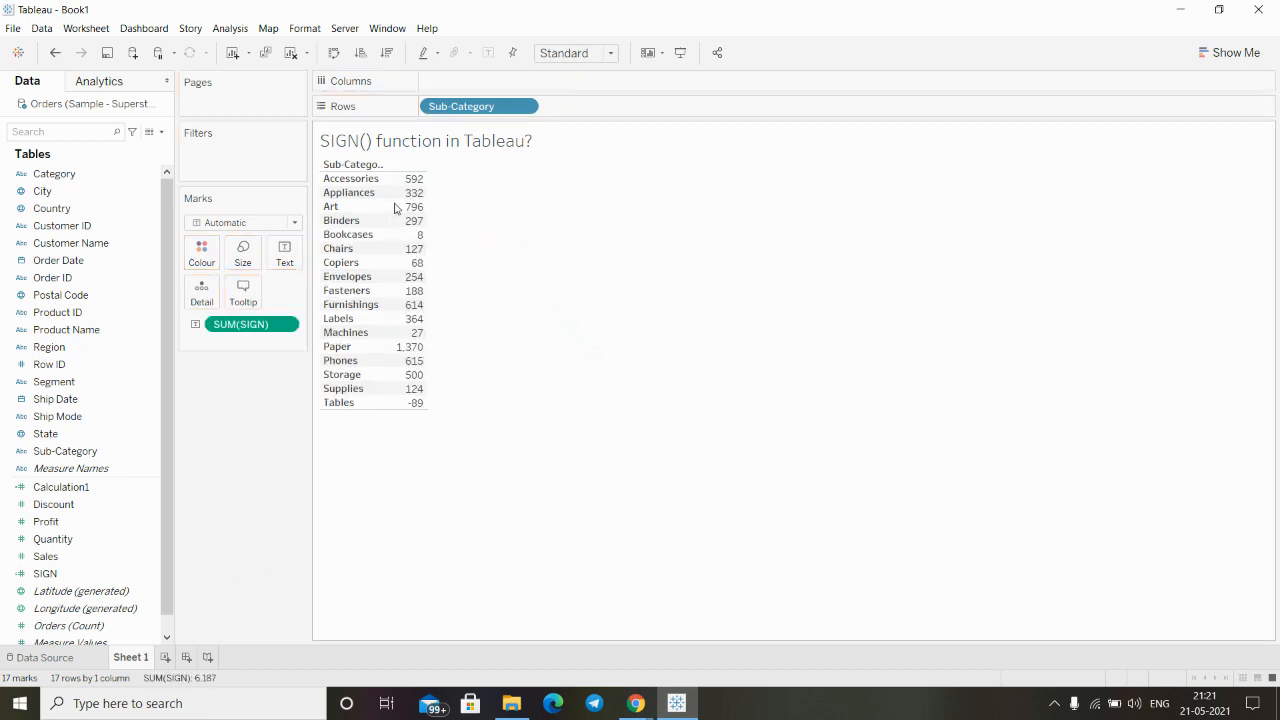
Set the aggregation of SIGN in the Sub-Category table to Average
{"action": "left_click", "coordinate": [289, 326]}
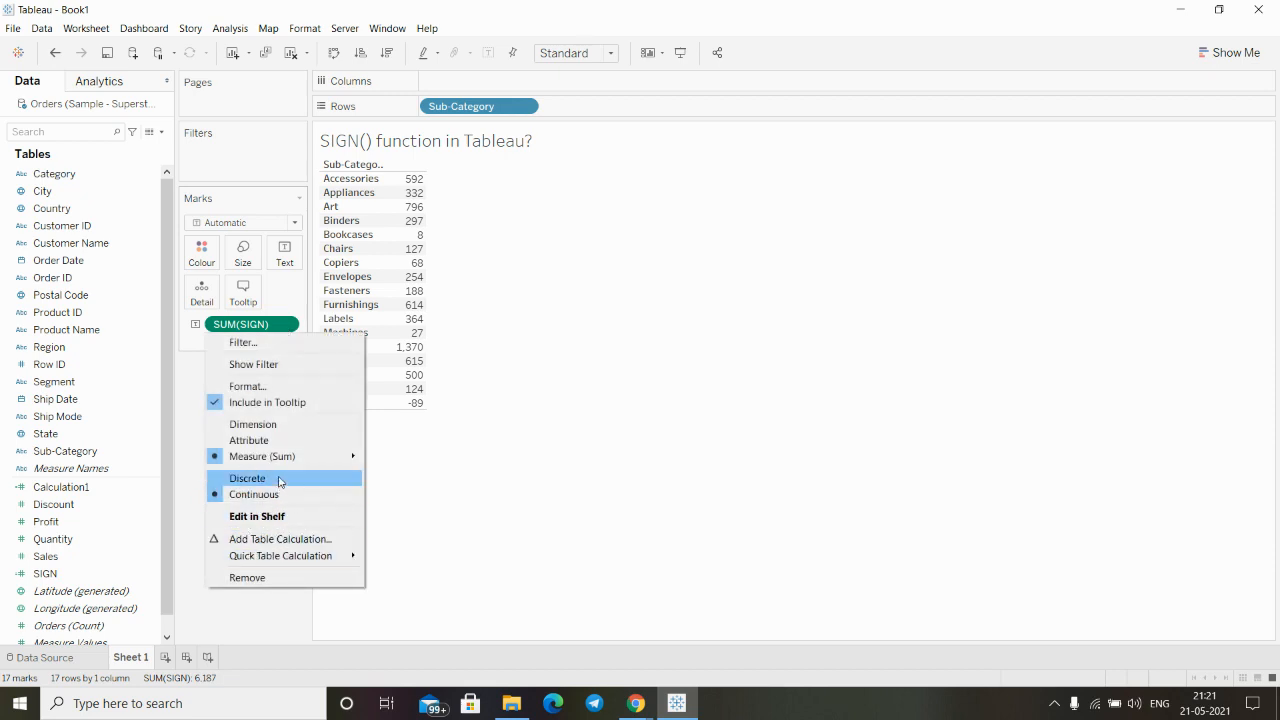
{"action": "mouse_move", "coordinate": [340, 456]}
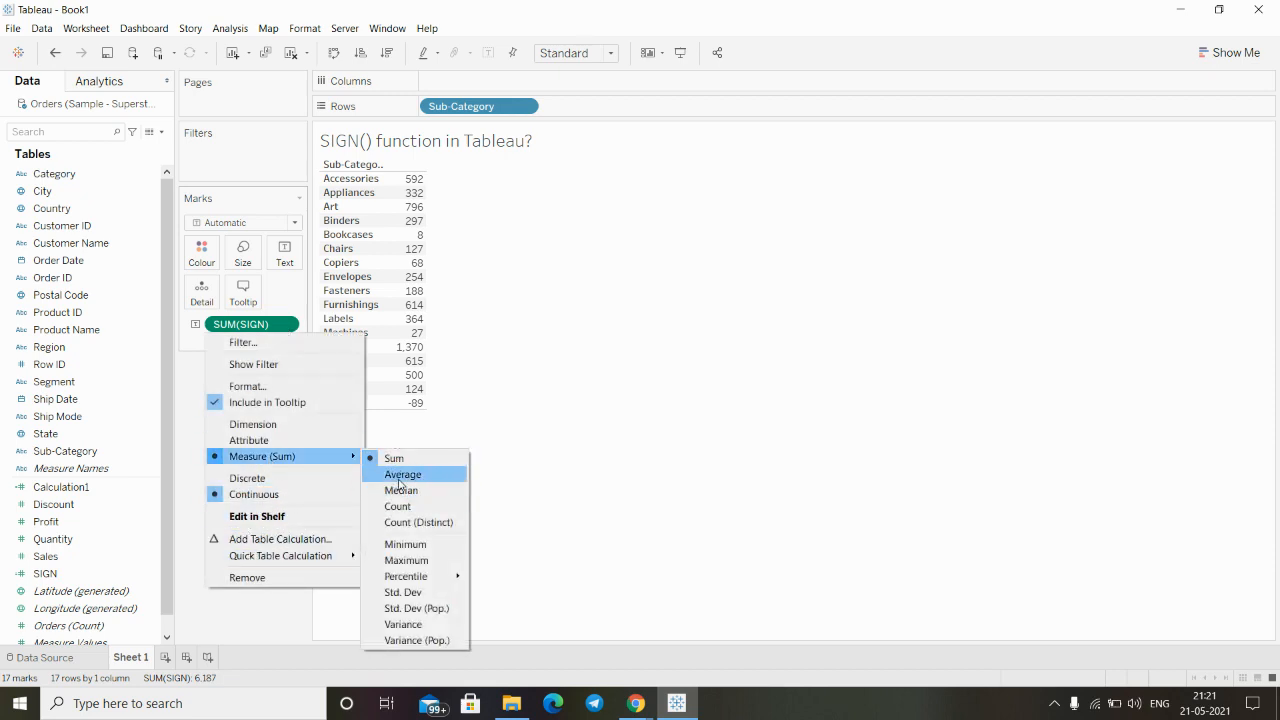
{"action": "left_click", "coordinate": [399, 479]}
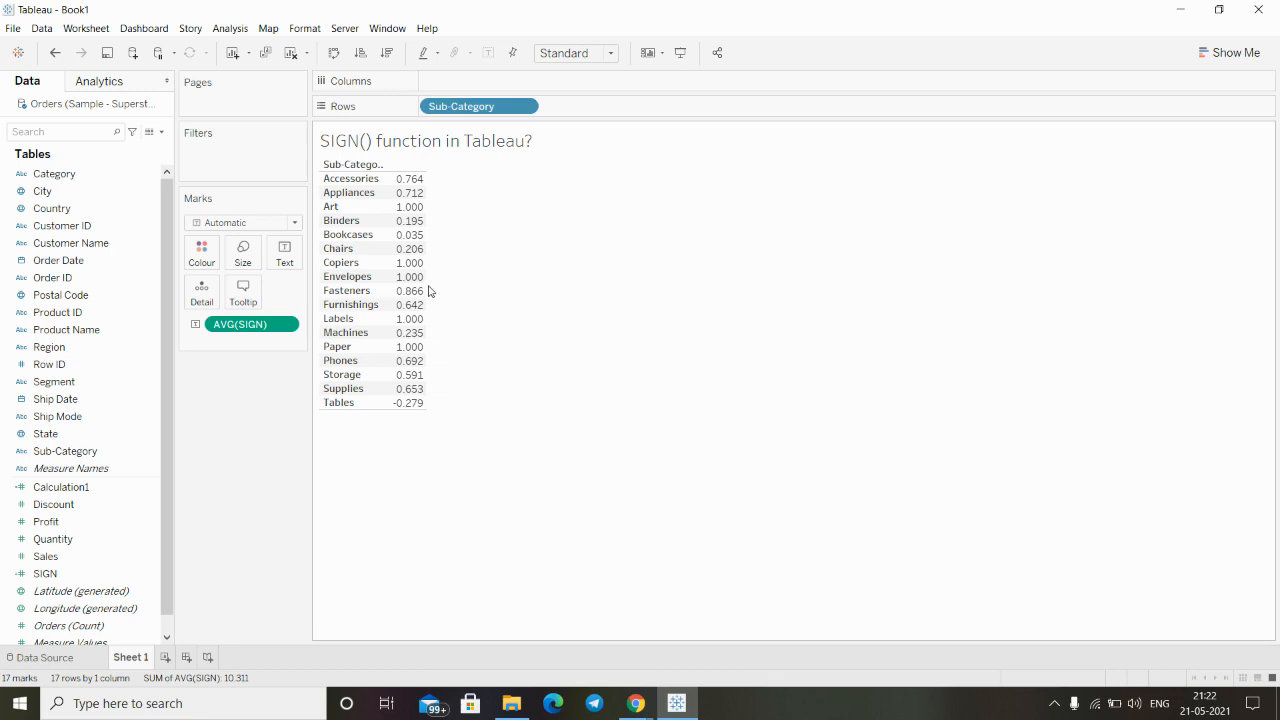
Add Profit to the Sub-Category table as a second measure column beside the SIGN values
{"action": "mouse_move", "coordinate": [395, 196]}
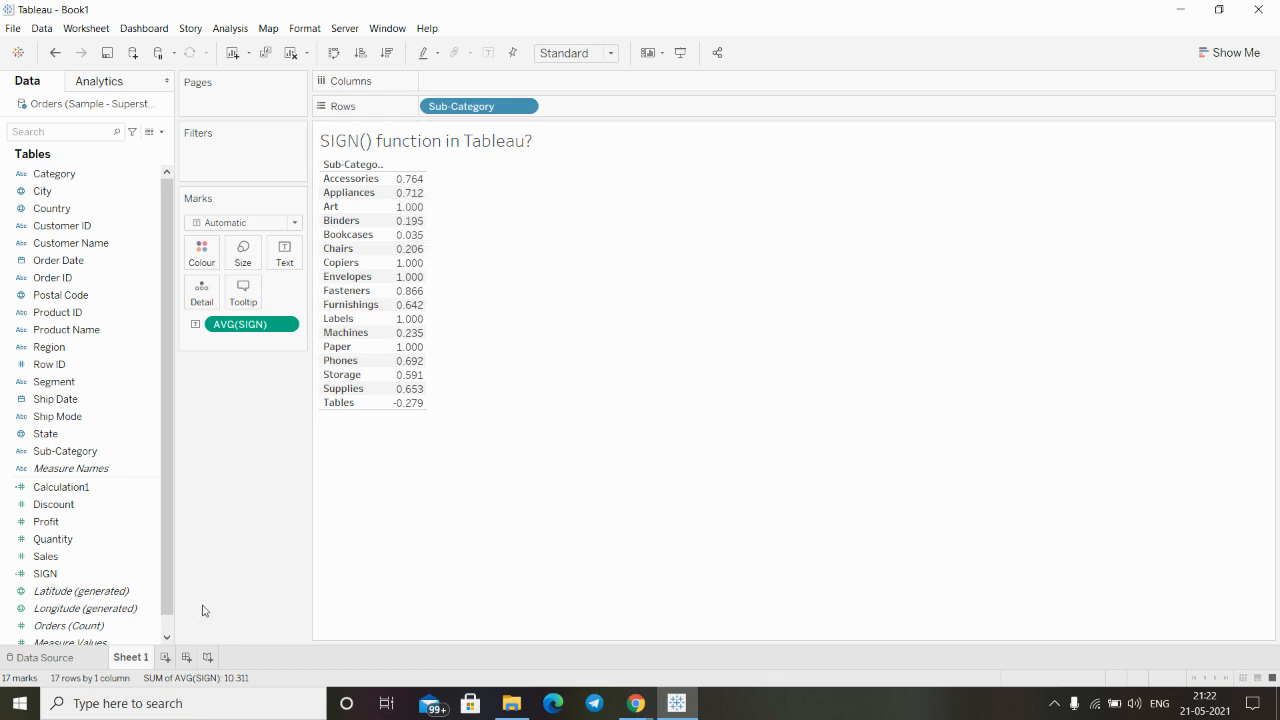
{"action": "left_click_drag", "start_coordinate": [54, 528], "coordinate": [421, 228]}
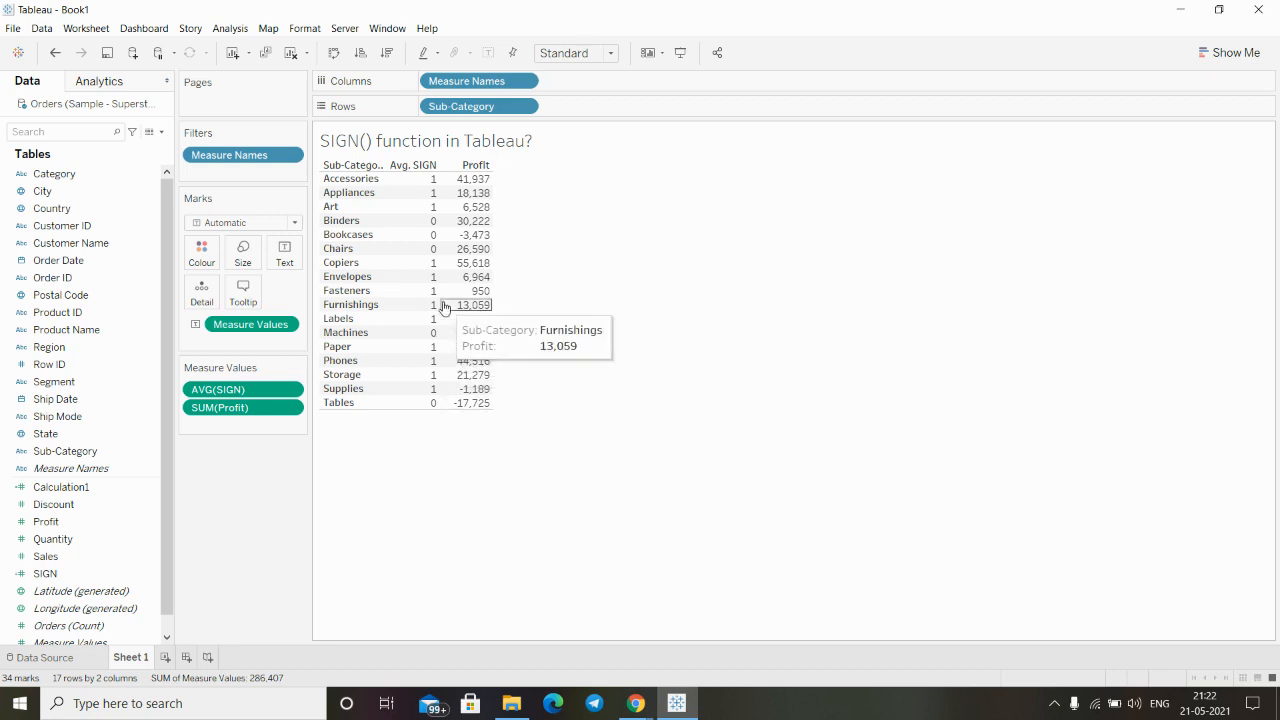
{"action": "mouse_move", "coordinate": [460, 234]}
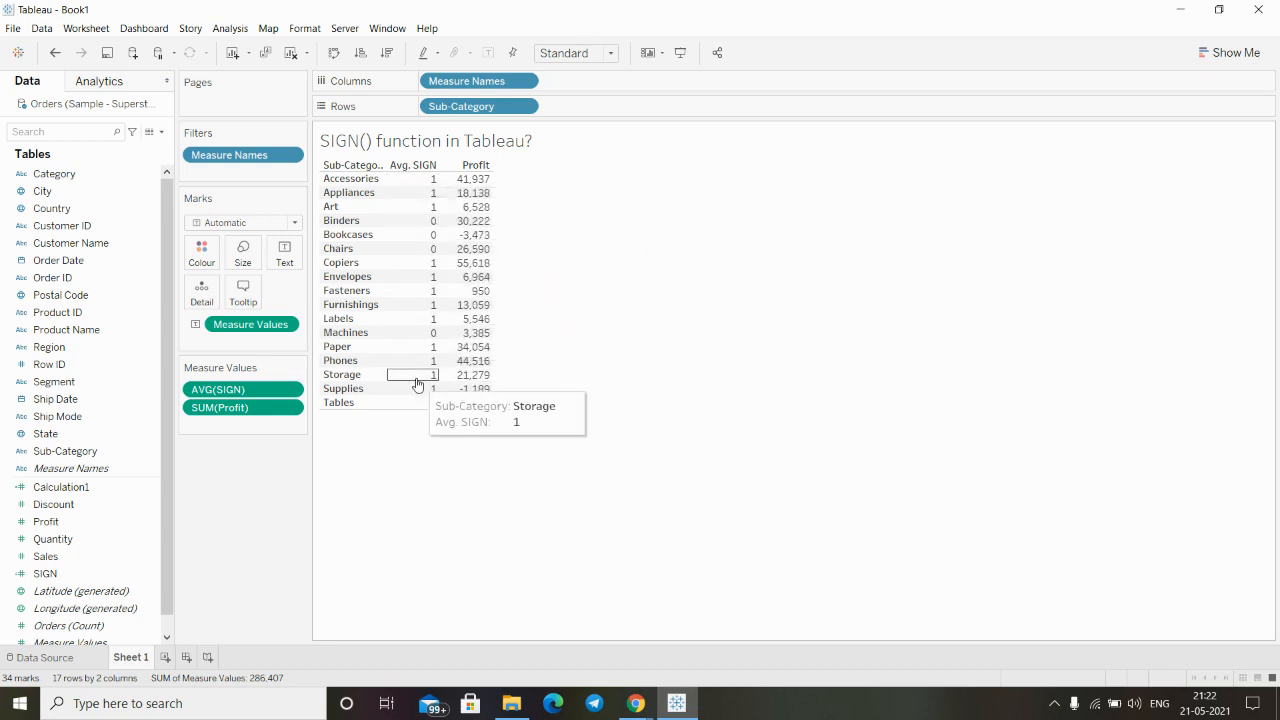